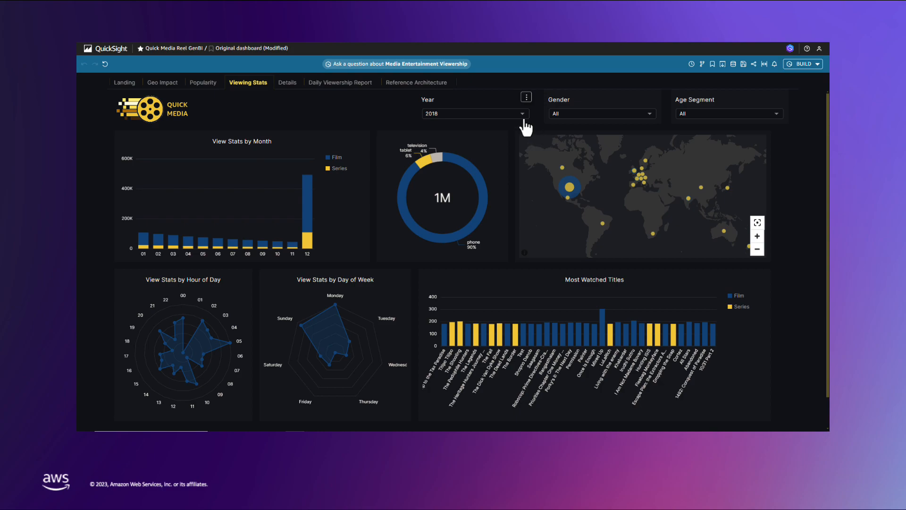
{"action": "left_click", "coordinate": [523, 118]}
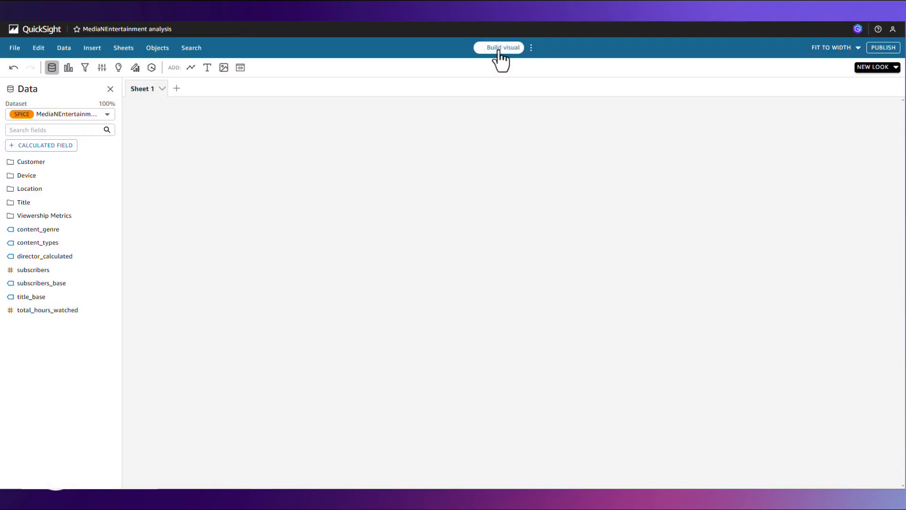
Build a visual from the prompt "top 10 countries by subscribers and subscription type" and add it to the analysis.
{"action": "left_click", "coordinate": [499, 51]}
{"action": "left_click", "coordinate": [760, 141]}
{"action": "key", "text": "ctrl+v"}
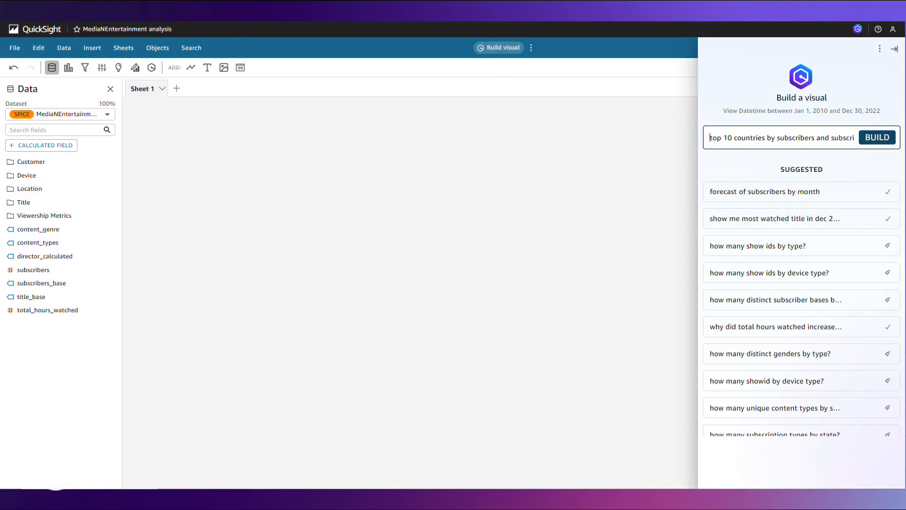
{"action": "left_click", "coordinate": [872, 145]}
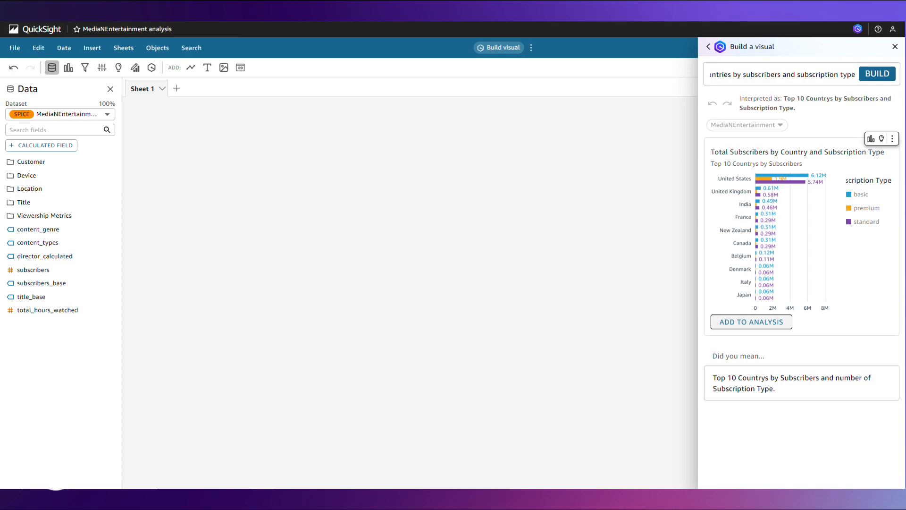
{"action": "left_click", "coordinate": [750, 320]}
Build a visual from "most popular genres by total hours watched, show as a tree map" and add it to the analysis.
{"action": "left_click", "coordinate": [499, 47]}
{"action": "type", "text": "most popular genres by total hours watched"}
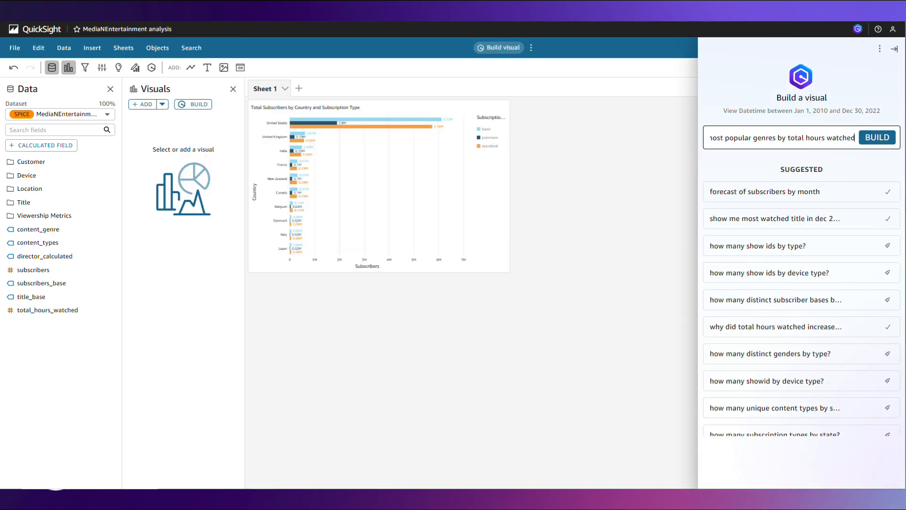
{"action": "key", "text": "Return"}
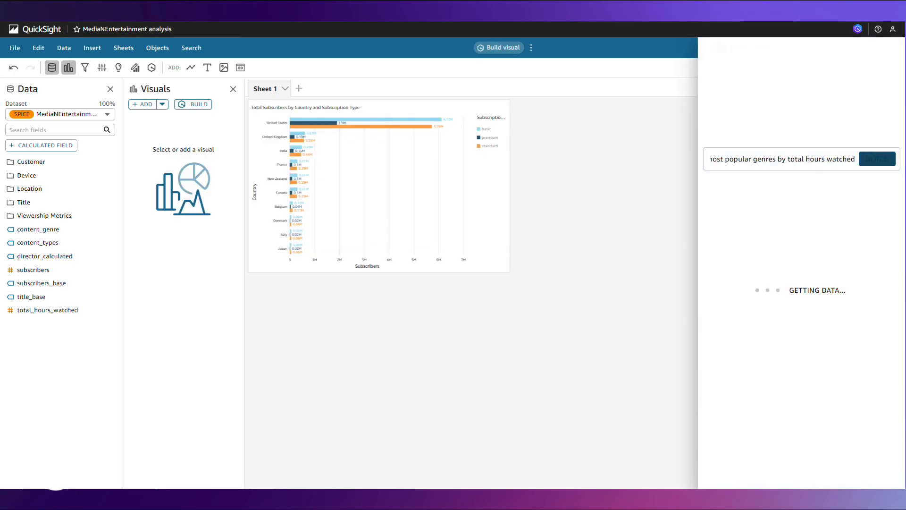
{"action": "type", "text": ", show as a tree map"}
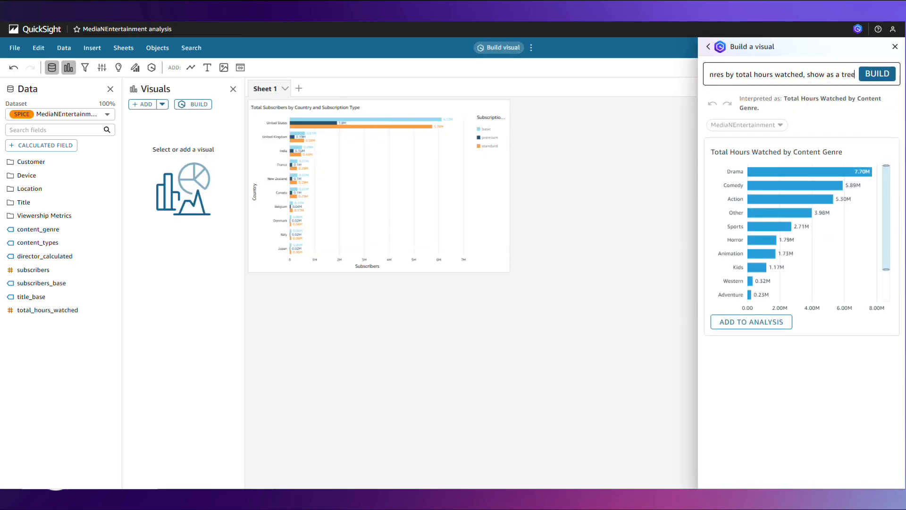
{"action": "key", "text": "Return"}
{"action": "left_click", "coordinate": [751, 322]}
Build a visual from the prompt "subscription details for united states" and add it to the analysis.
{"action": "type", "text": "subscription details for united states"}
{"action": "key", "text": "Return"}
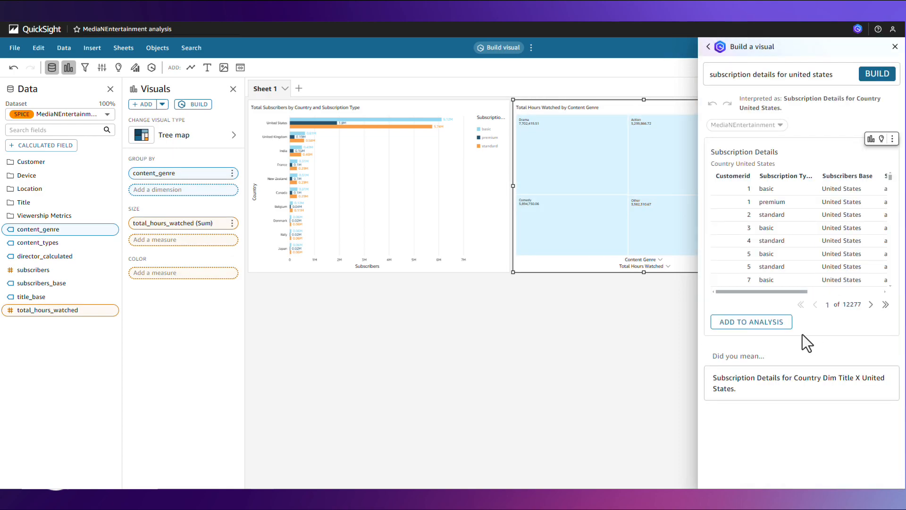
{"action": "left_click", "coordinate": [748, 320]}
{"action": "left_click", "coordinate": [894, 47]}
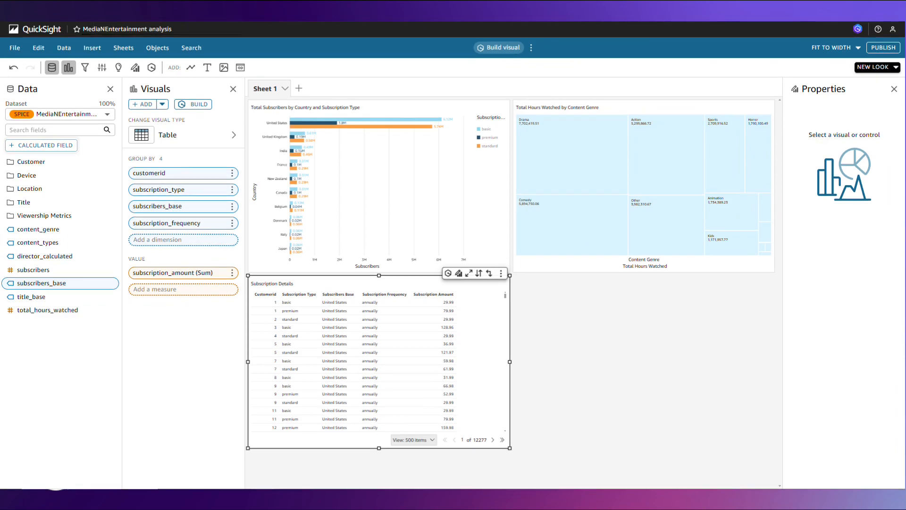
Generate a named calculated field from the prompt "YoY % changed in subscribers" and insert its formula into the editor.
{"action": "left_click", "coordinate": [41, 145]}
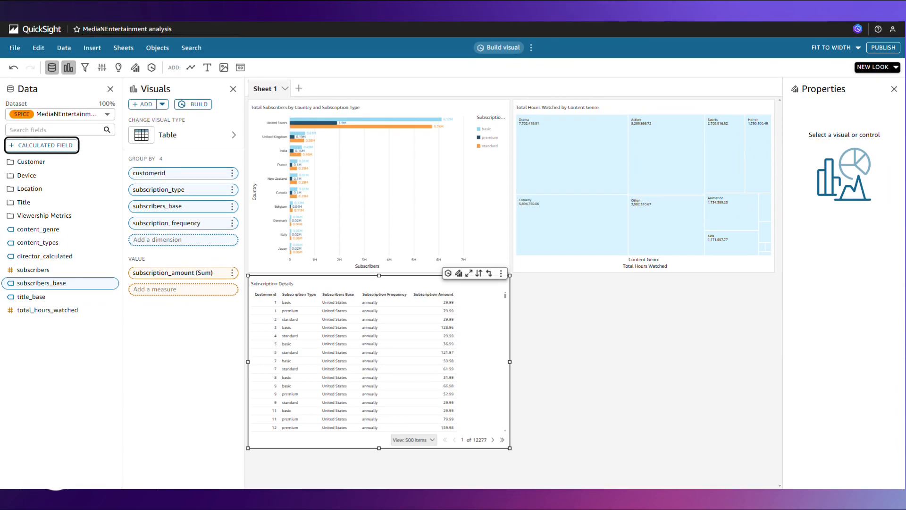
{"action": "left_click", "coordinate": [41, 145]}
{"action": "type", "text": "YoY % changed in subscribers"}
{"action": "left_click", "coordinate": [593, 142]}
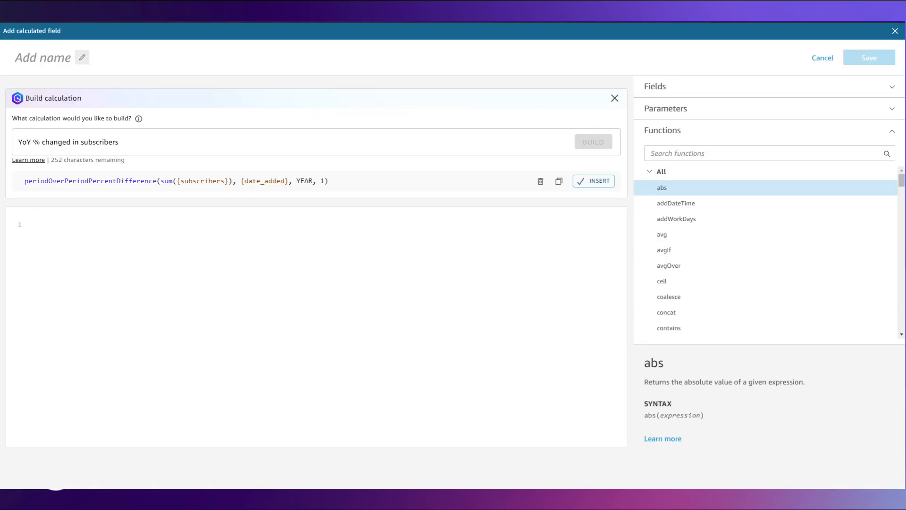
{"action": "left_click", "coordinate": [82, 57]}
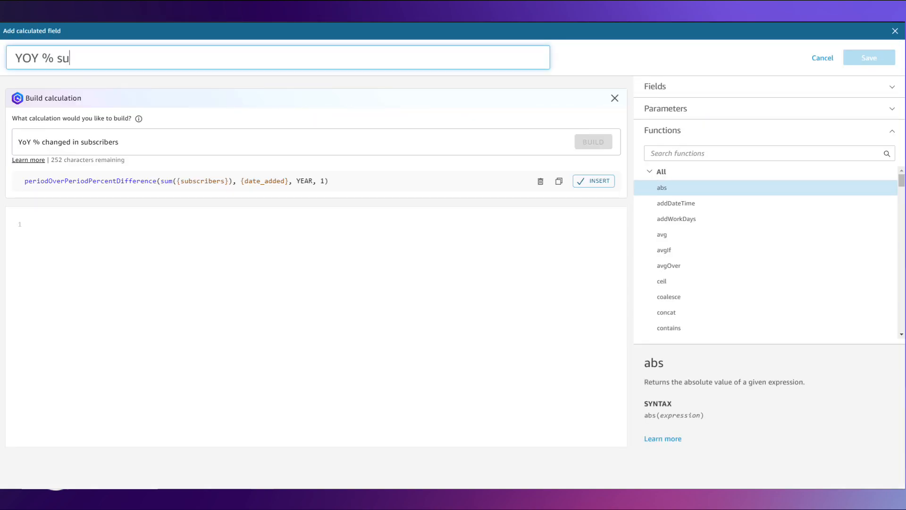
{"action": "left_click", "coordinate": [593, 181]}
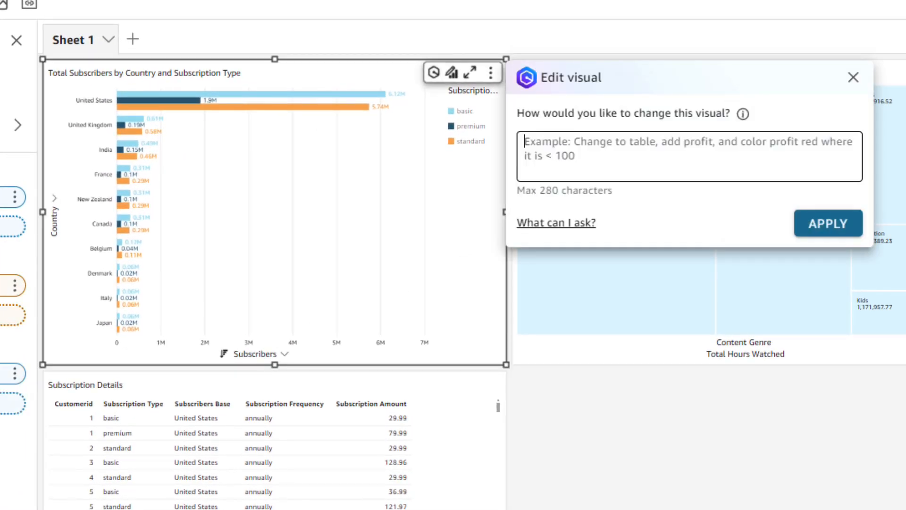
Change the Total Subscribers visual to a stacked bar chart, and color the Subscription Details table red when subscription amount < 30.
{"action": "type", "text": "change to a stacked bar chart"}
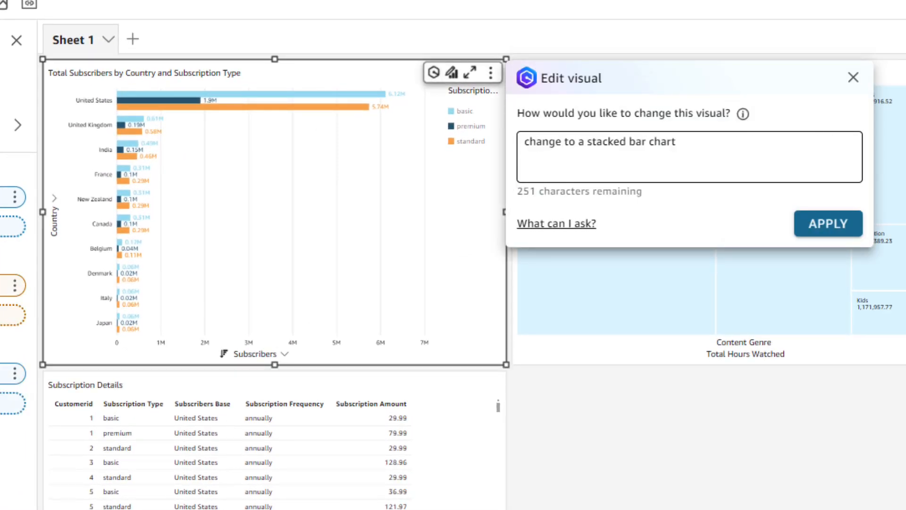
{"action": "key", "text": "Return"}
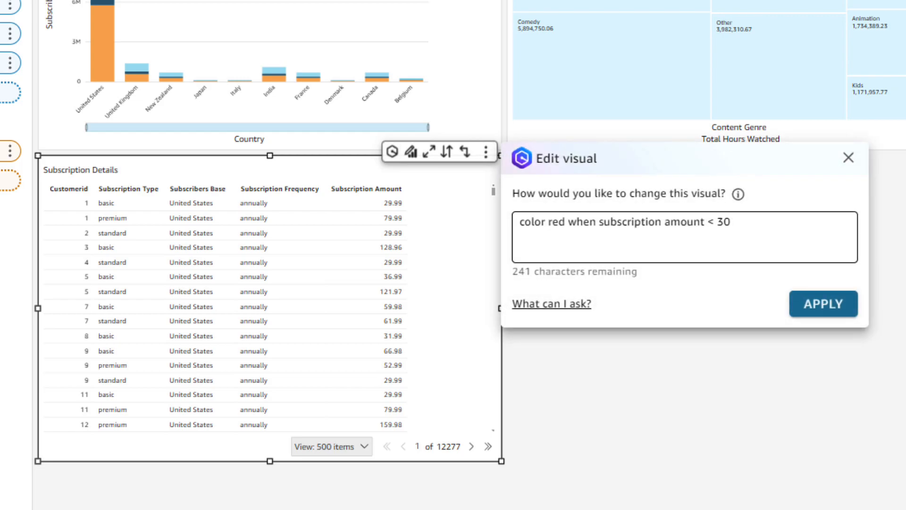
{"action": "key", "text": "Return"}
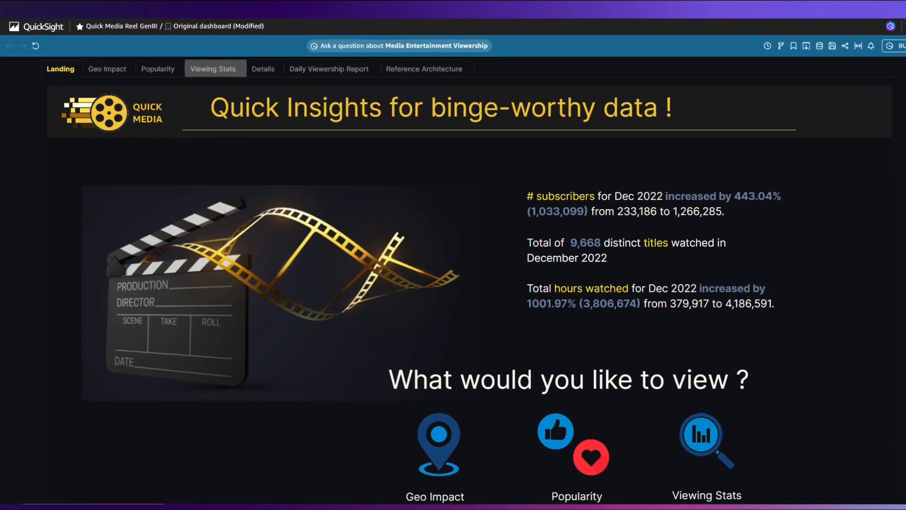
Open the dashboard's Viewing Stats sheet and set its Year filter to 2022.
{"action": "left_click", "coordinate": [379, 61]}
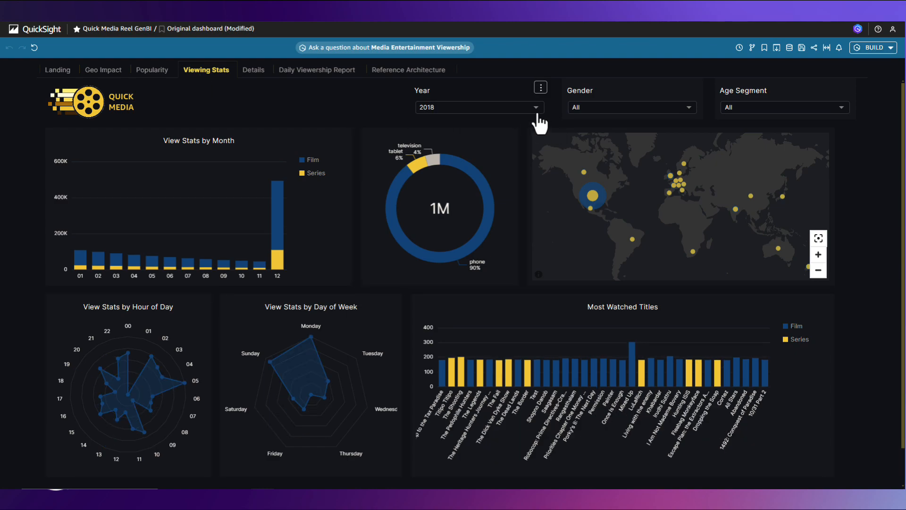
{"action": "left_click", "coordinate": [536, 108]}
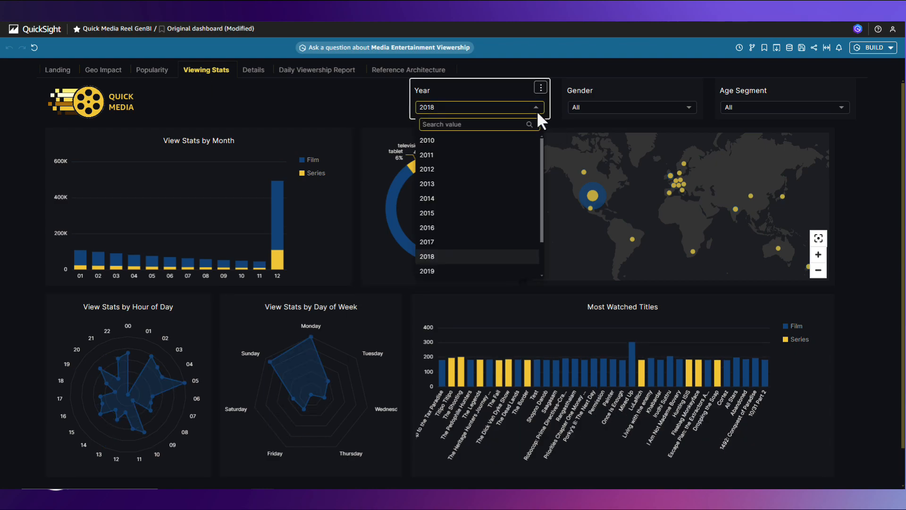
{"action": "scroll", "coordinate": [472, 264], "scroll_direction": "down", "scroll_amount": 3}
{"action": "left_click", "coordinate": [472, 273]}
Generate an executive summary of the Viewing Stats sheet and rate it "Looks good".
{"action": "left_click", "coordinate": [890, 47]}
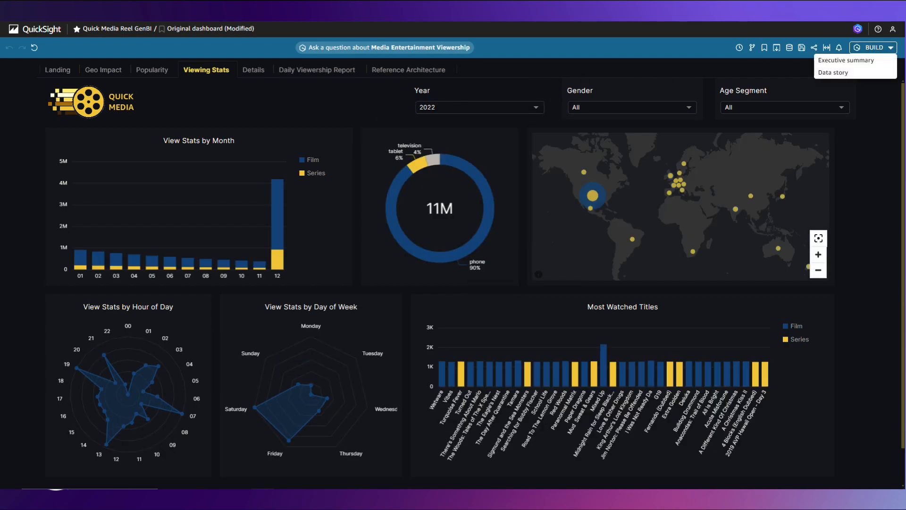
{"action": "left_click", "coordinate": [845, 60]}
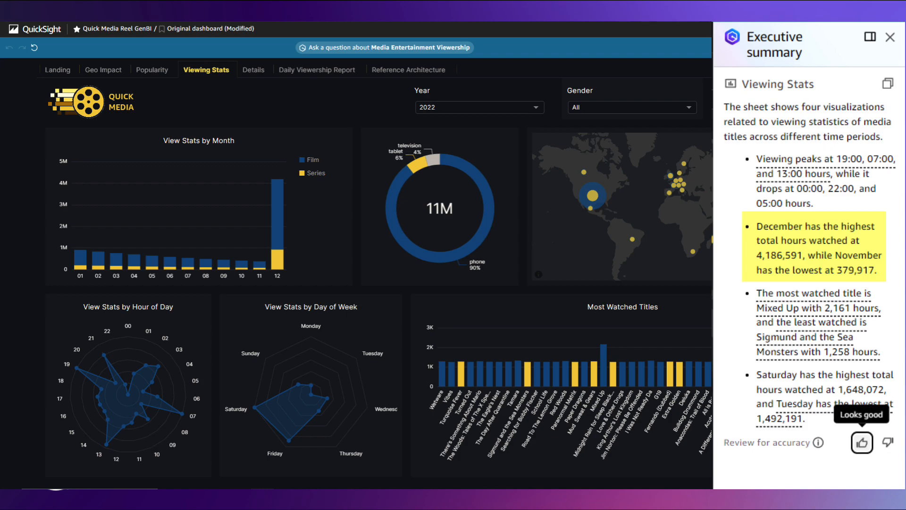
{"action": "left_click", "coordinate": [862, 443]}
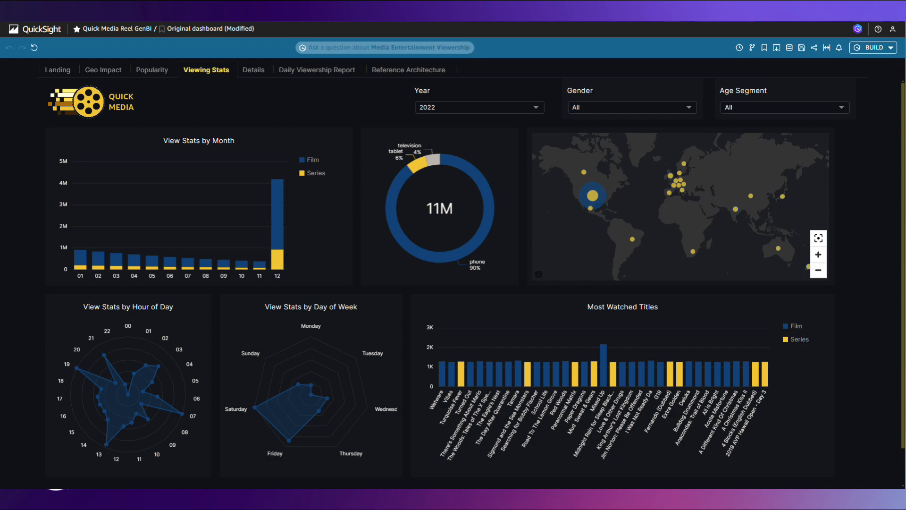
Ask the viewership topic "why did total hours watched increase in december 2022" and "forecast of subscribers by month".
{"action": "left_click", "coordinate": [385, 47]}
{"action": "left_click", "coordinate": [519, 137]}
{"action": "type", "text": "why did total hours watched increase in december 2022"}
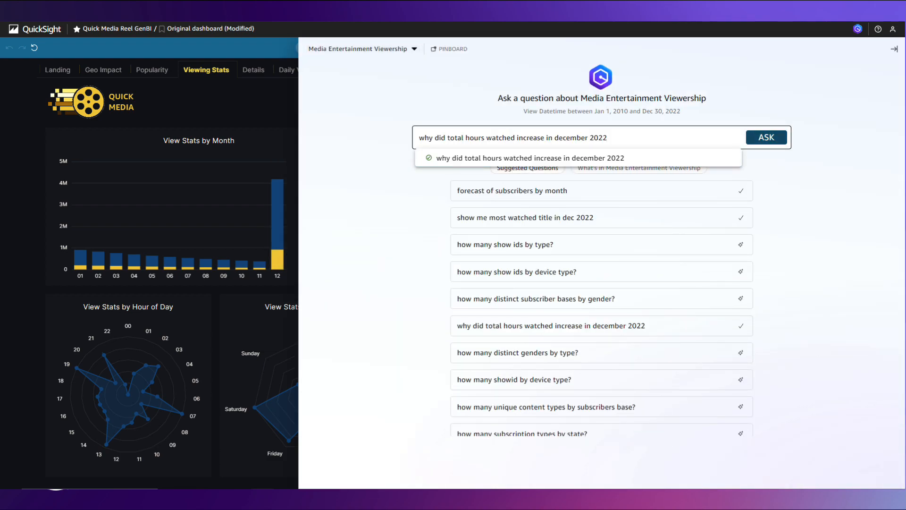
{"action": "key", "text": "Return"}
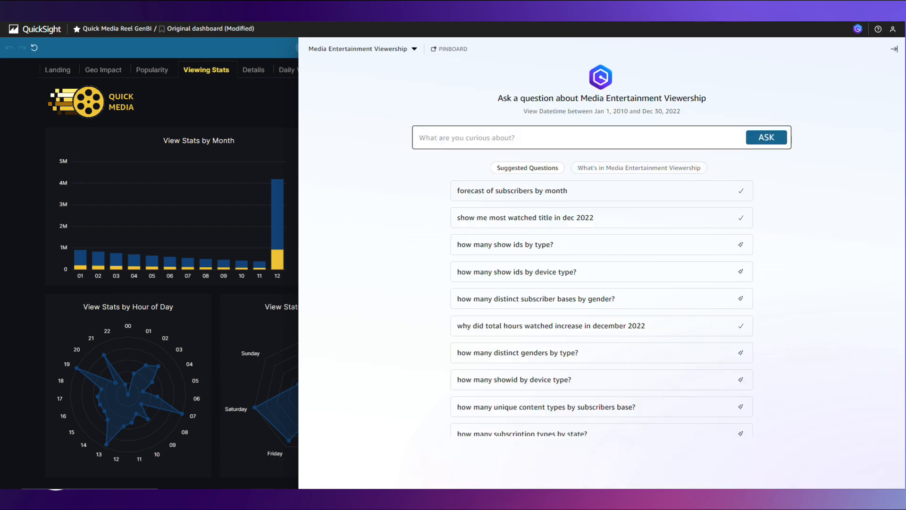
{"action": "type", "text": "forecast of subscribers by month"}
{"action": "key", "text": "Return"}
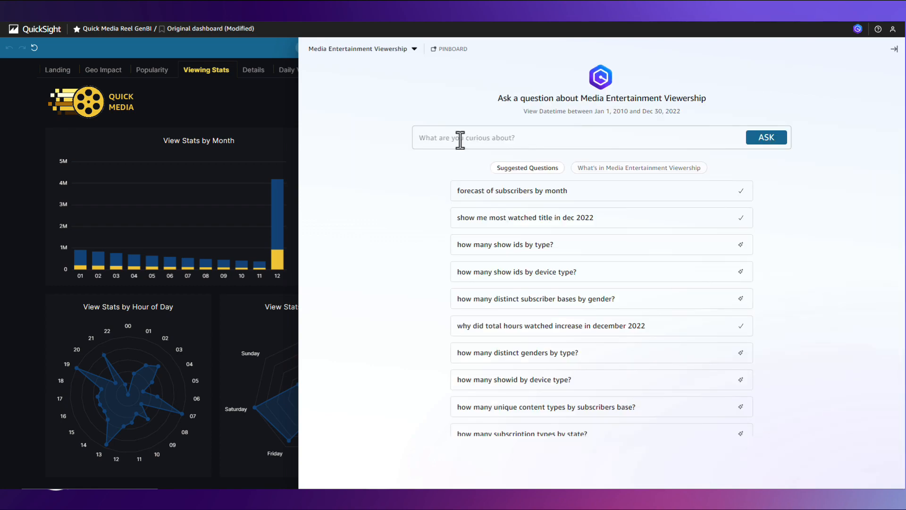
Ask "how many titles by type", add the titles by Type bar chart to the pinboard, and review the pinned visuals.
{"action": "left_click", "coordinate": [460, 141]}
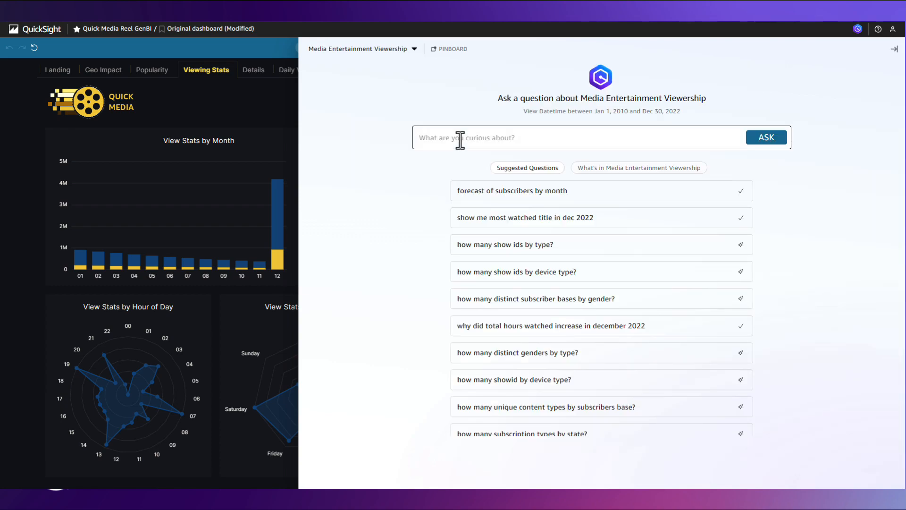
{"action": "type", "text": "how many titles by type"}
{"action": "left_click", "coordinate": [769, 138]}
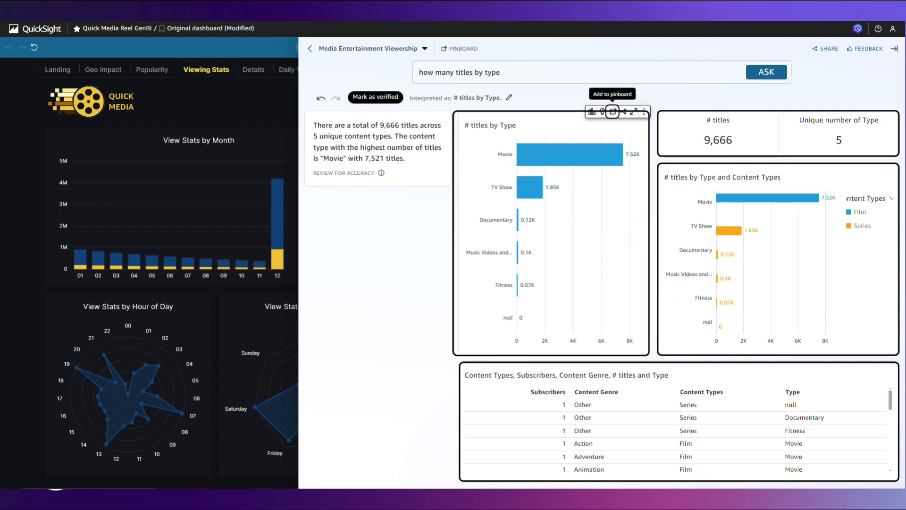
{"action": "left_click", "coordinate": [613, 111]}
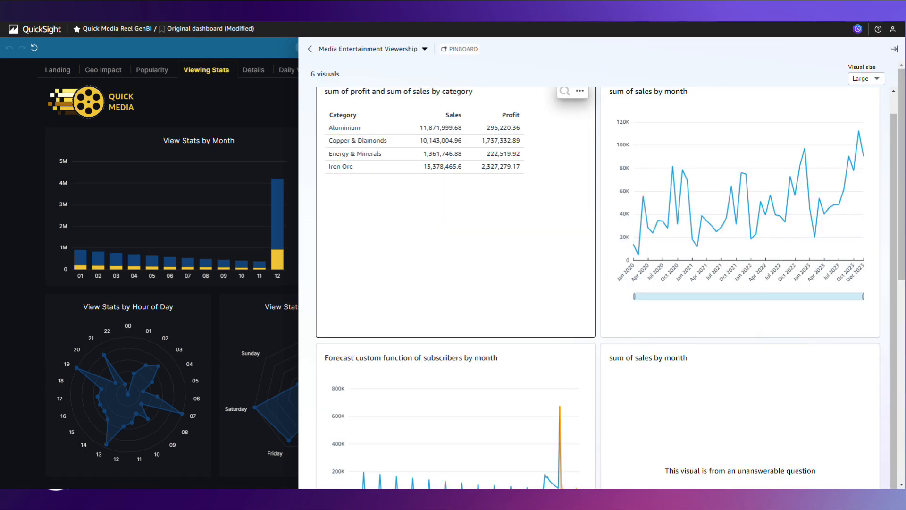
{"action": "scroll", "coordinate": [667, 326], "scroll_direction": "down", "scroll_amount": 9}
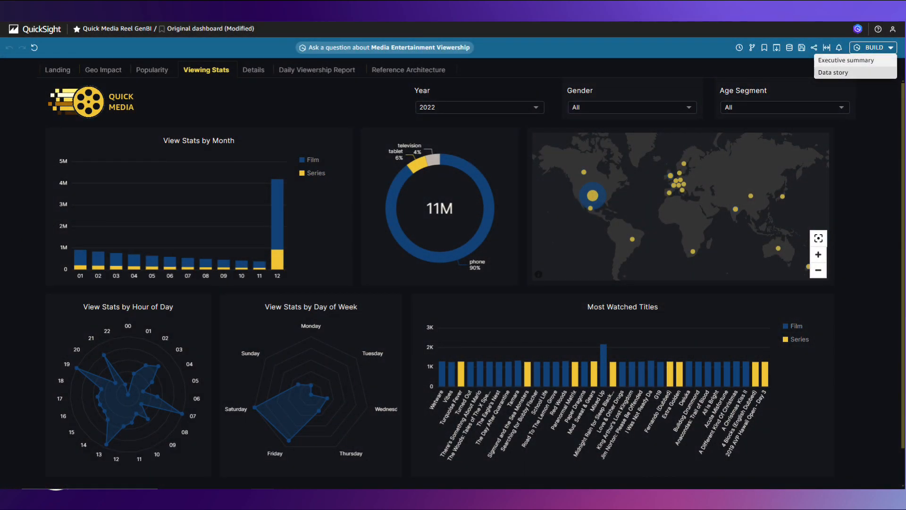
Start a data story on "what are my subscribers watching in December 2022" and add the growth, age segment, director, genre and View Stats by Month visuals.
{"action": "left_click", "coordinate": [833, 73]}
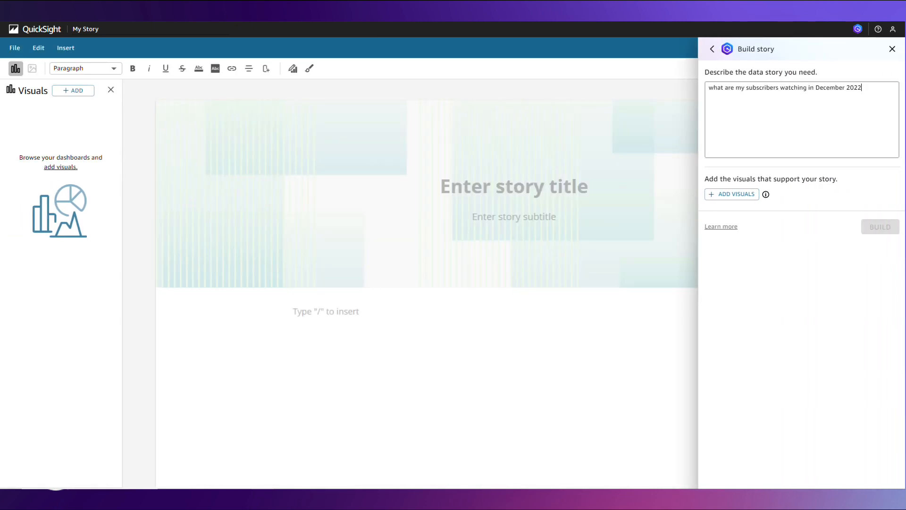
{"action": "left_click", "coordinate": [732, 194]}
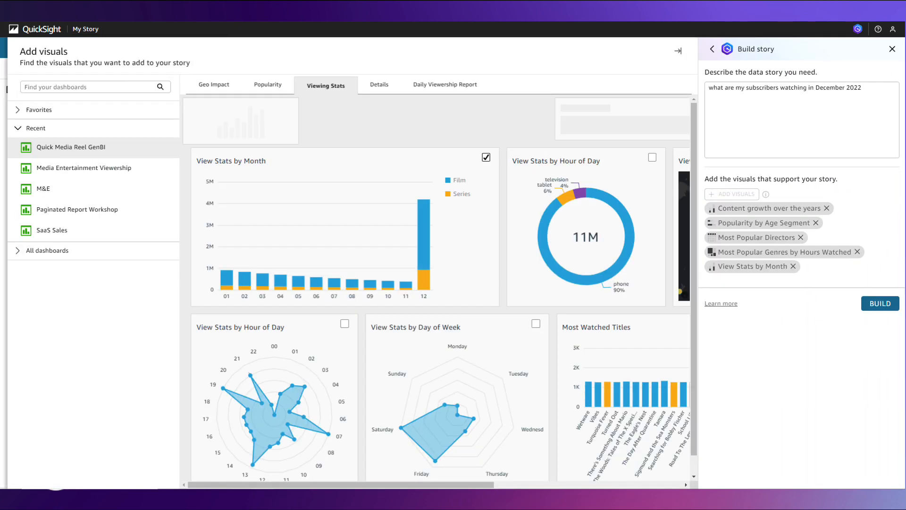
Add the Most Watched Titles visual from the Viewing Stats sheet to the data story and build the story.
{"action": "left_click_drag", "start_coordinate": [341, 485], "coordinate": [513, 485]}
{"action": "left_click", "coordinate": [681, 323]}
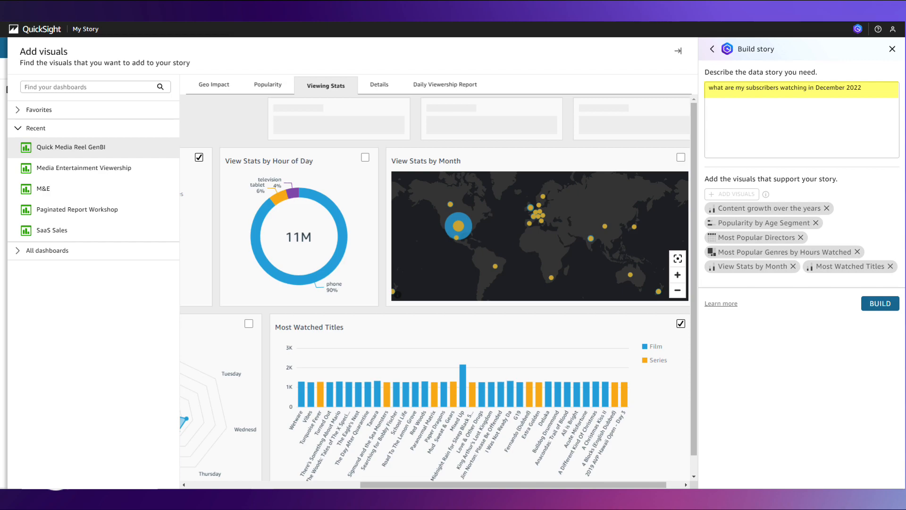
{"action": "left_click", "coordinate": [880, 303]}
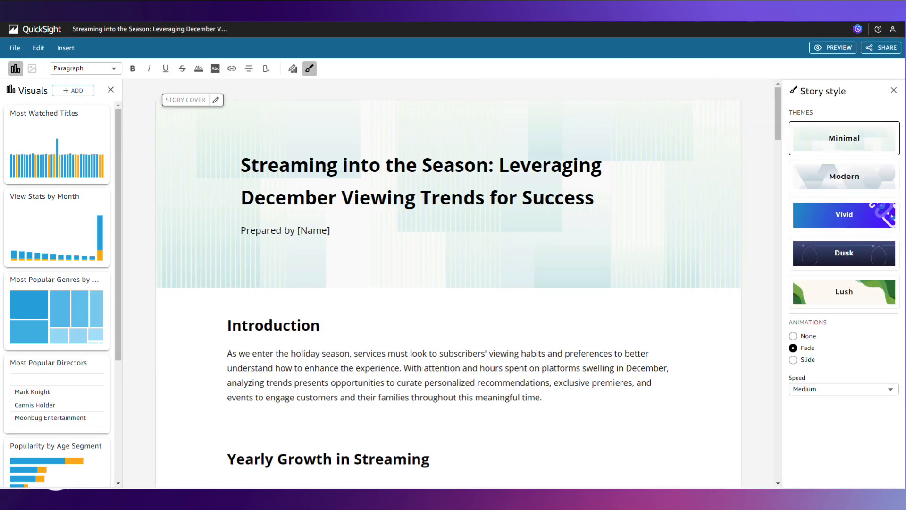
Review the generated data story from its introduction through its conclusion.
{"action": "scroll", "coordinate": [467, 284], "scroll_direction": "down", "scroll_amount": 15}
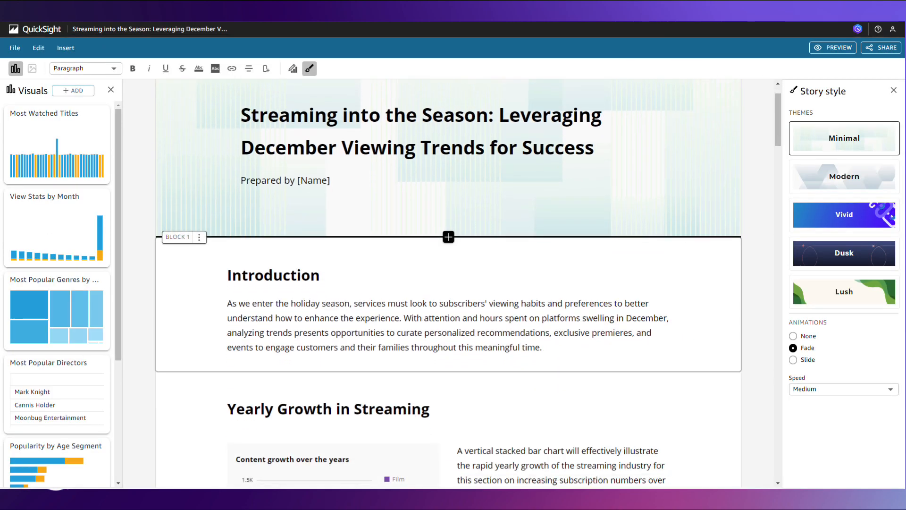
{"action": "scroll", "coordinate": [448, 283], "scroll_direction": "down", "scroll_amount": 15}
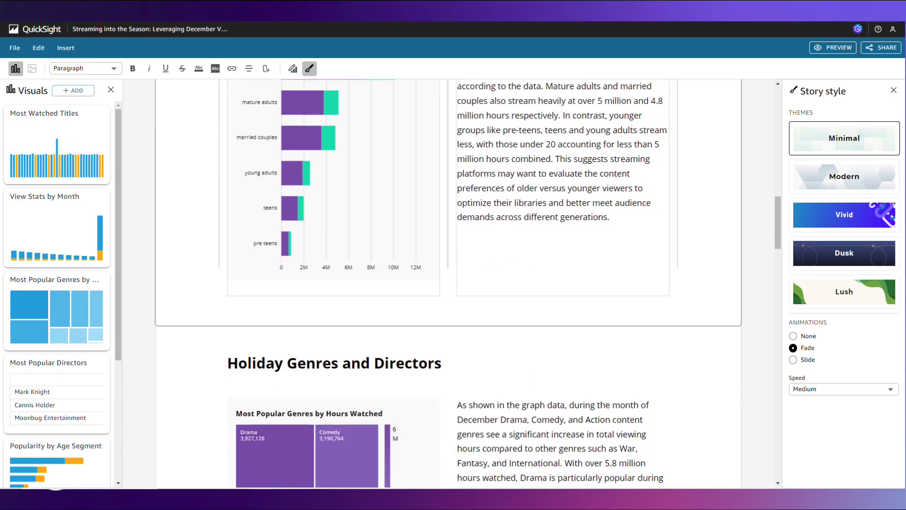
{"action": "scroll", "coordinate": [448, 283], "scroll_direction": "down", "scroll_amount": 15}
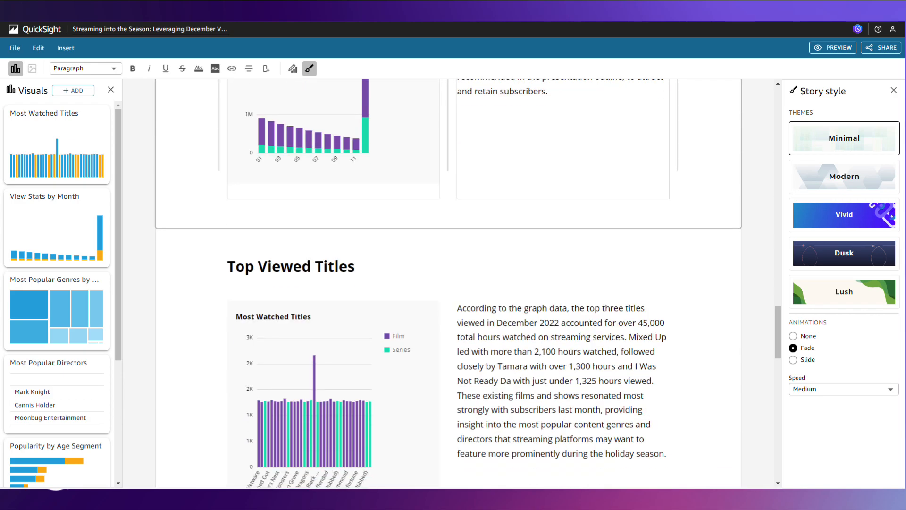
{"action": "scroll", "coordinate": [448, 283], "scroll_direction": "down", "scroll_amount": 4}
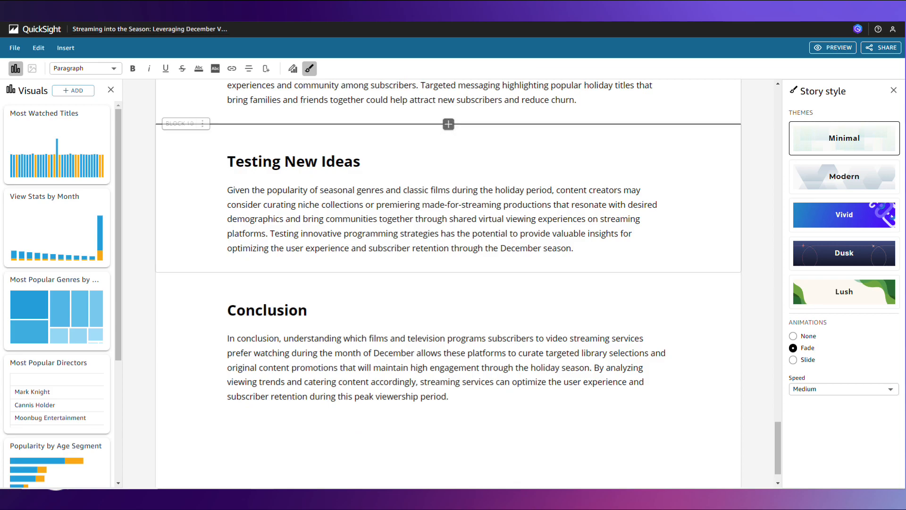
Summarize the Demographic Trends paragraph beside the age segment chart into bullet points and replace the original text with the result.
{"action": "scroll", "coordinate": [449, 283], "scroll_direction": "up", "scroll_amount": 15}
{"action": "scroll", "coordinate": [448, 283], "scroll_direction": "up", "scroll_amount": 12}
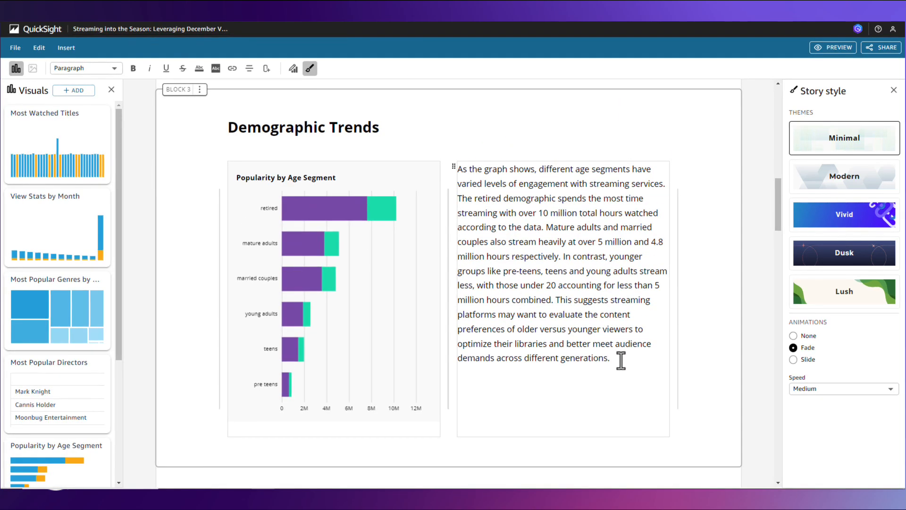
{"action": "left_click_drag", "start_coordinate": [620, 360], "coordinate": [465, 178]}
{"action": "left_click", "coordinate": [464, 150]}
{"action": "left_click", "coordinate": [472, 206]}
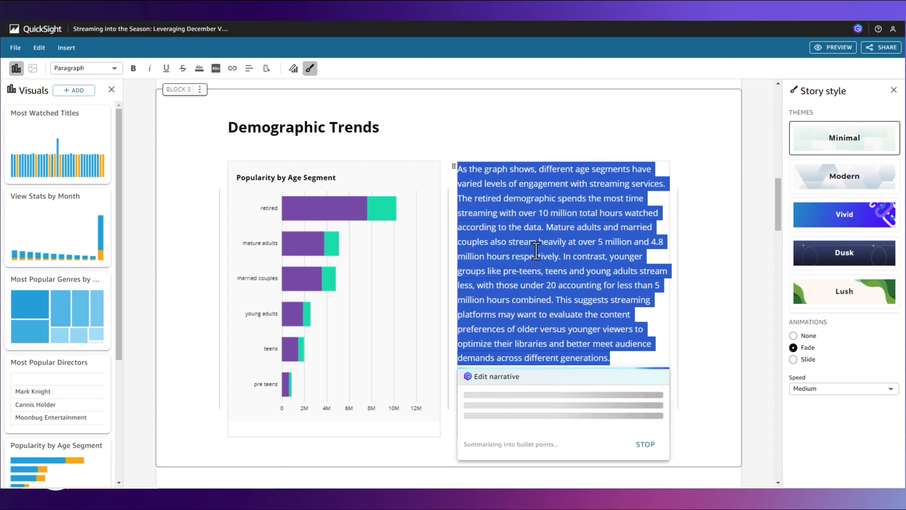
{"action": "scroll", "coordinate": [668, 362], "scroll_direction": "down", "scroll_amount": 3}
{"action": "left_click", "coordinate": [652, 417]}
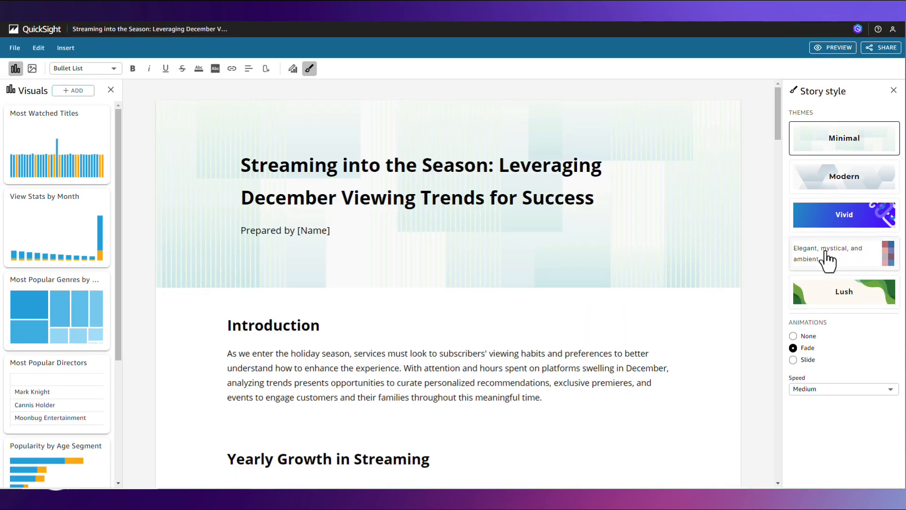
Apply the Dusk theme to the data story.
{"action": "left_click", "coordinate": [828, 261]}
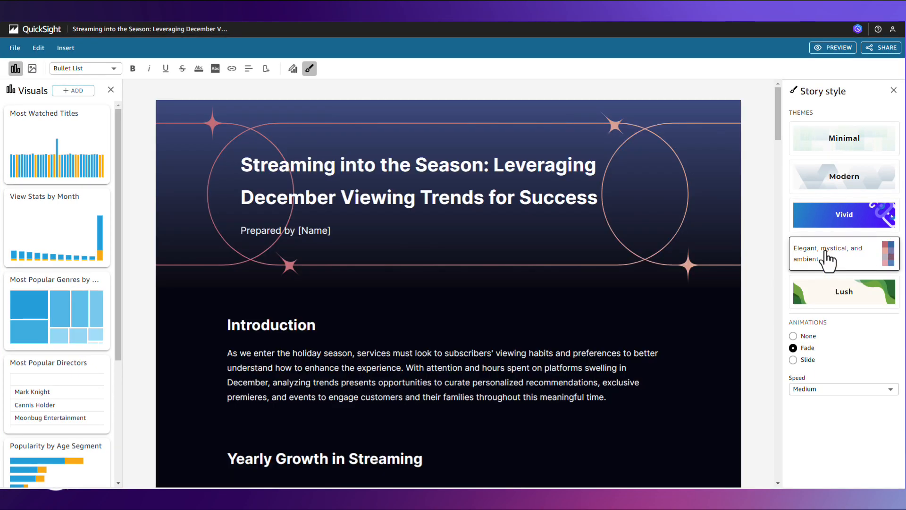
{"action": "scroll", "coordinate": [708, 269], "scroll_direction": "down", "scroll_amount": 3}
{"action": "scroll", "coordinate": [708, 269], "scroll_direction": "up", "scroll_amount": 3}
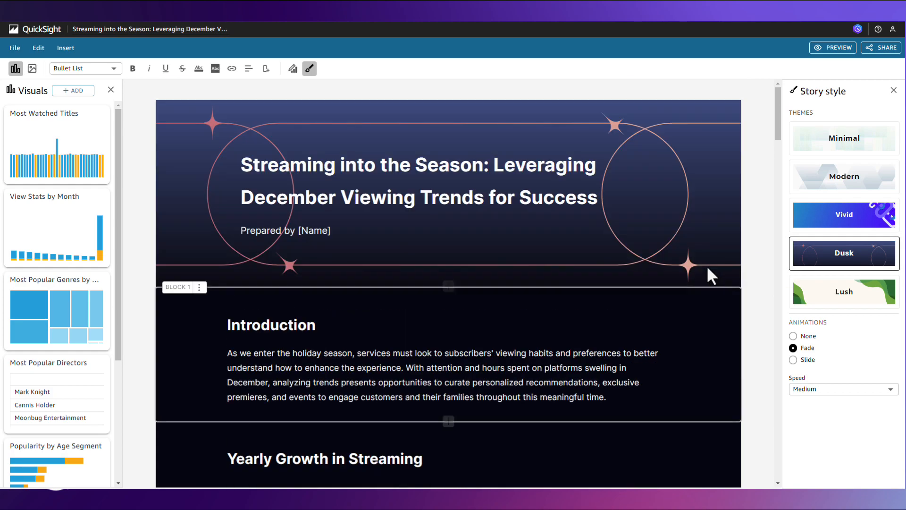
Preview the data story and look through its sections, from the introduction to the Testing New Ideas section.
{"action": "left_click", "coordinate": [834, 48]}
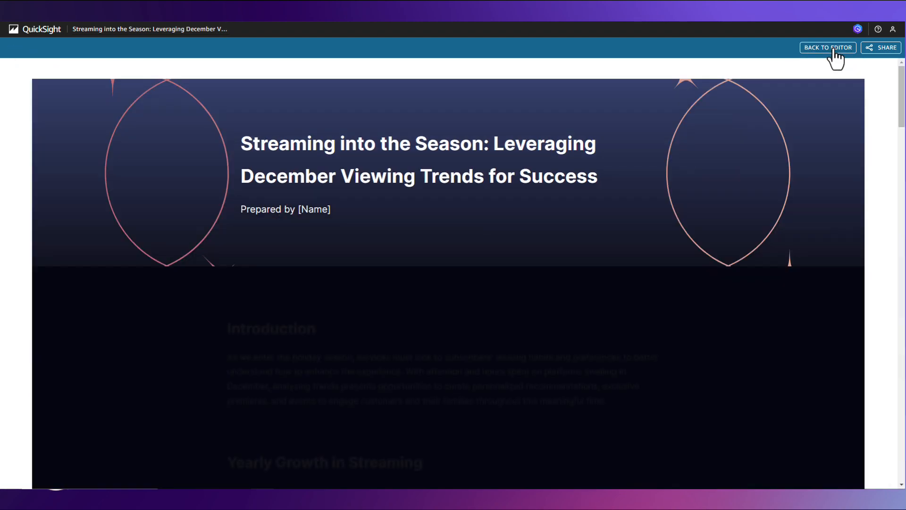
{"action": "scroll", "coordinate": [634, 206], "scroll_direction": "down", "scroll_amount": 8}
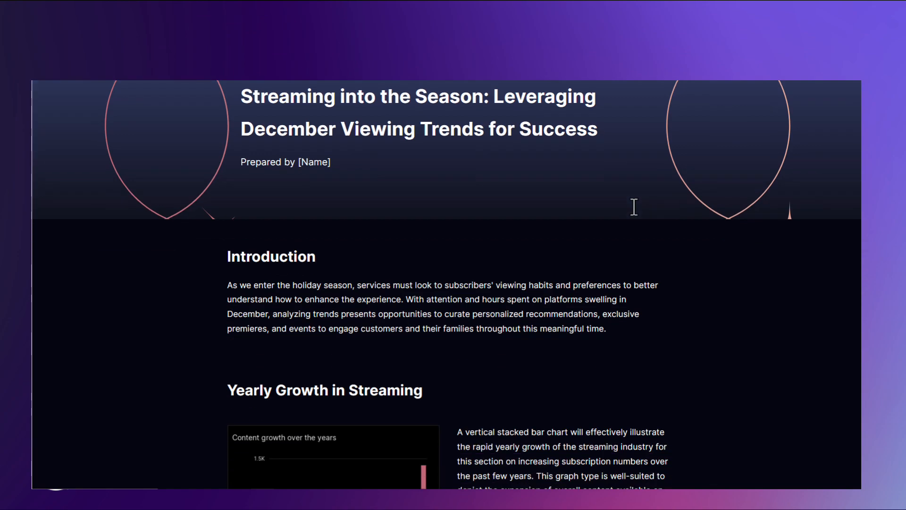
{"action": "scroll", "coordinate": [634, 206], "scroll_direction": "down", "scroll_amount": 10}
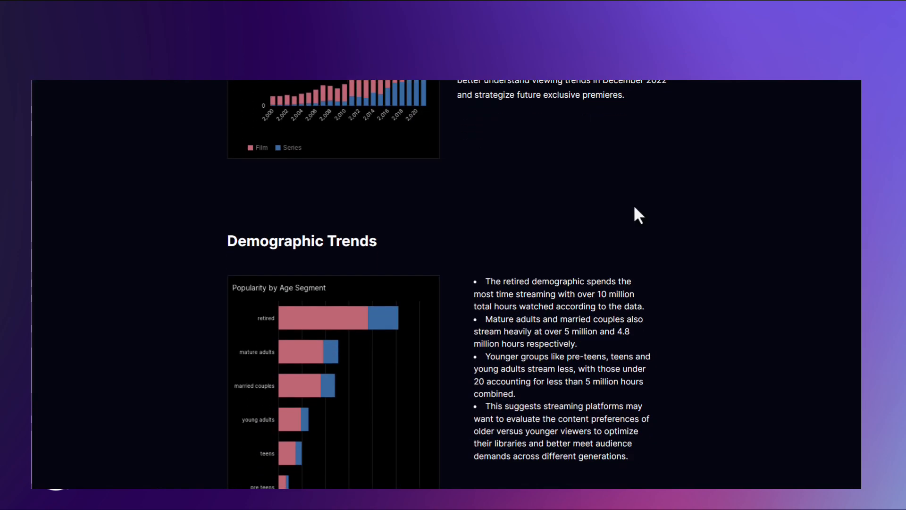
{"action": "scroll", "coordinate": [633, 207], "scroll_direction": "down", "scroll_amount": 4}
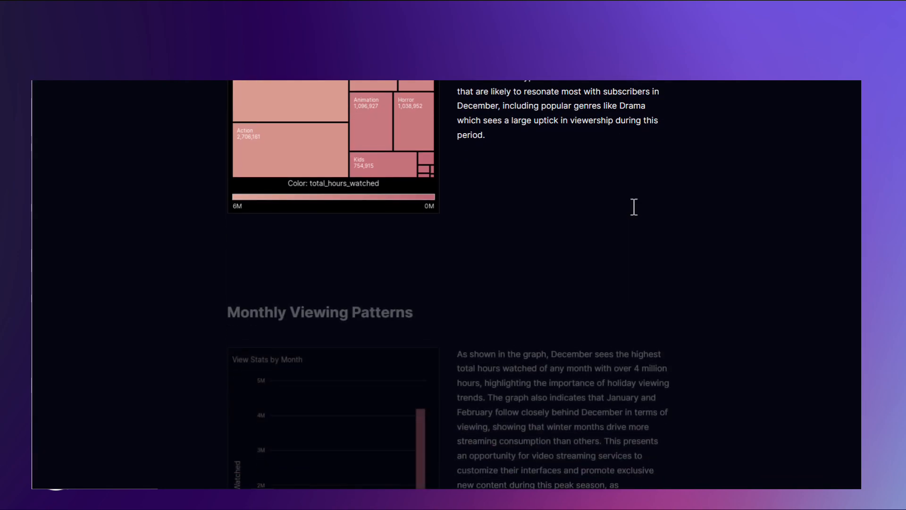
{"action": "scroll", "coordinate": [634, 207], "scroll_direction": "down", "scroll_amount": 14}
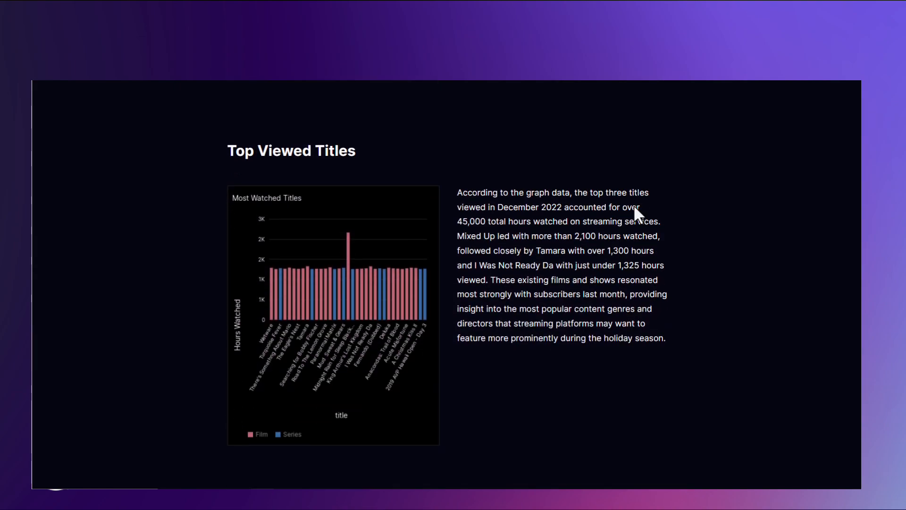
{"action": "scroll", "coordinate": [634, 206], "scroll_direction": "down", "scroll_amount": 11}
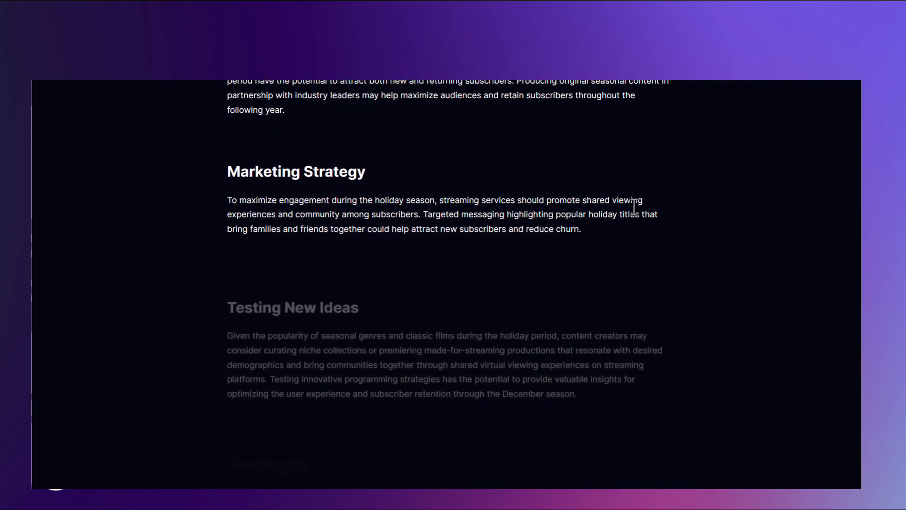
{"action": "scroll", "coordinate": [634, 207], "scroll_direction": "down", "scroll_amount": 2}
{"action": "scroll", "coordinate": [633, 210], "scroll_direction": "up", "scroll_amount": 5}
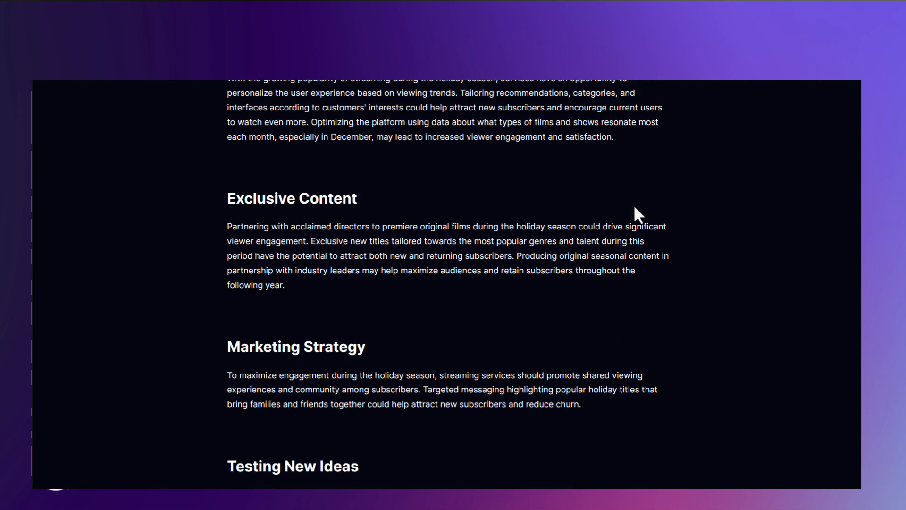